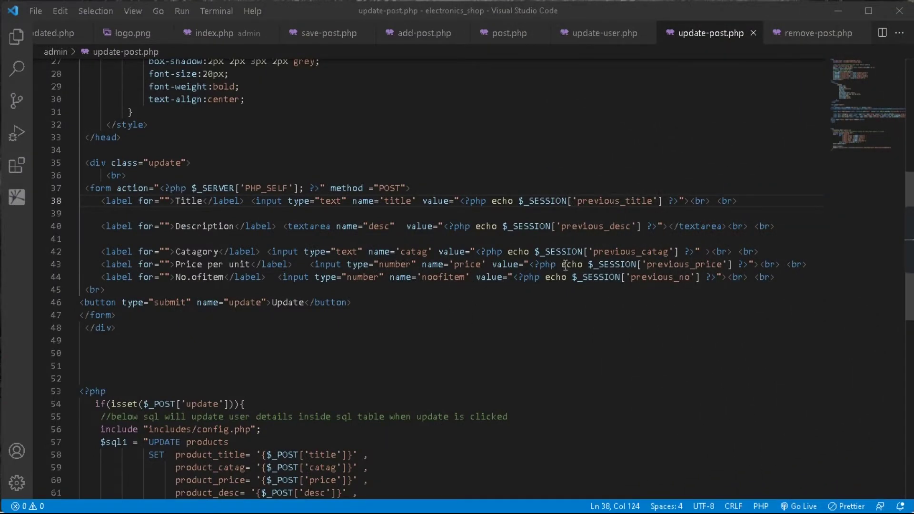
Highlight the textarea's value="<?php echo $_SESSION['previous_desc'] ?>" attribute on line 40
{"action": "left_click_drag", "start_coordinate": [781, 227], "coordinate": [284, 227]}
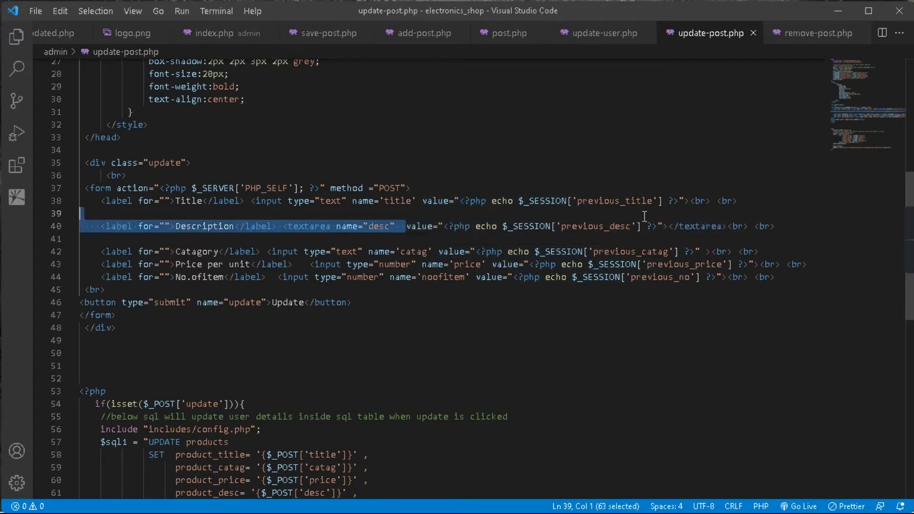
{"action": "left_click_drag", "start_coordinate": [405, 227], "coordinate": [660, 226]}
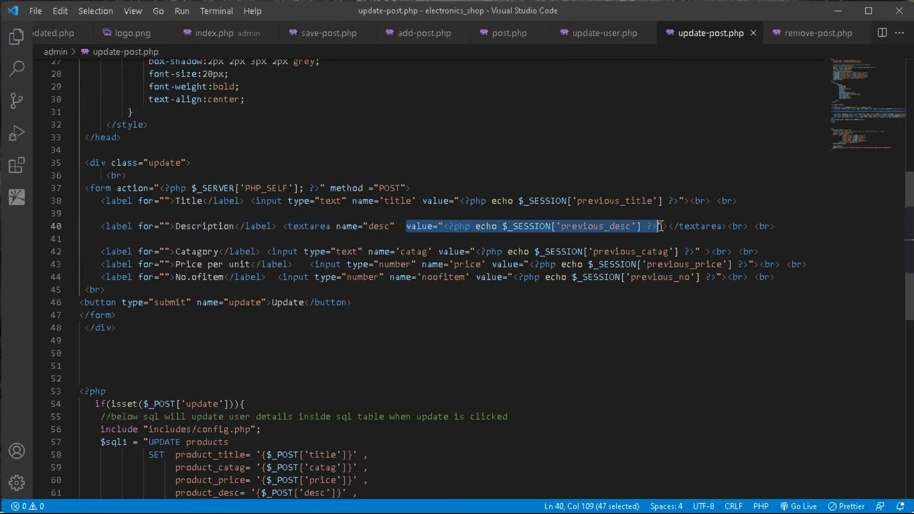
Confirm in Chrome that the update form's Description box is empty, then return to VS Code
{"action": "key", "text": "super+d"}
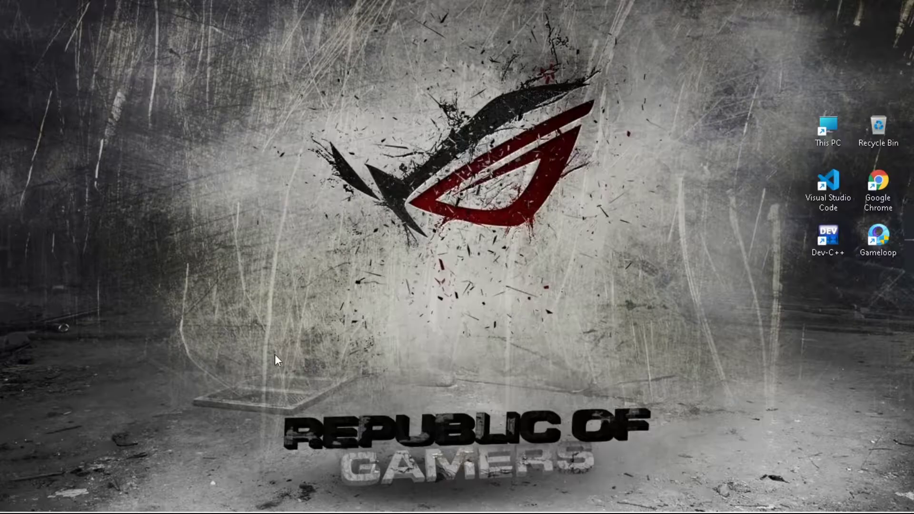
{"action": "left_click", "coordinate": [253, 499]}
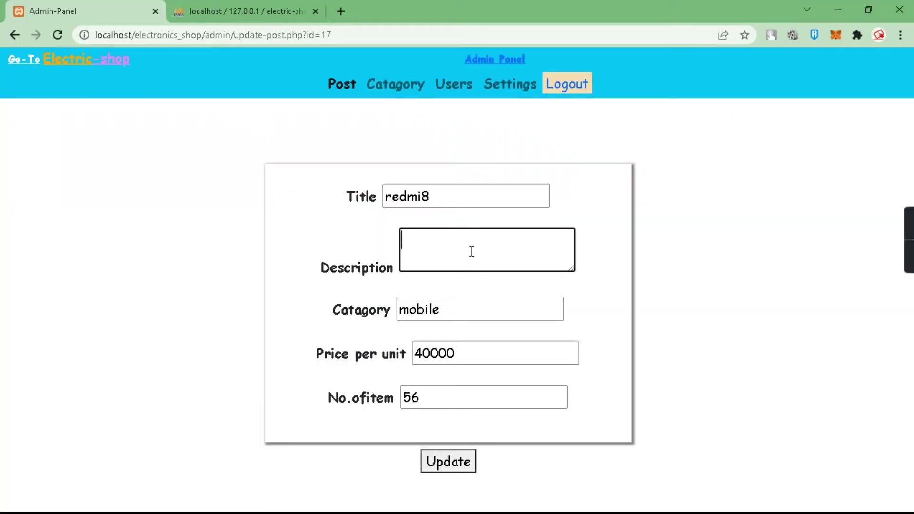
{"action": "left_click", "coordinate": [677, 206]}
{"action": "left_click", "coordinate": [845, 6]}
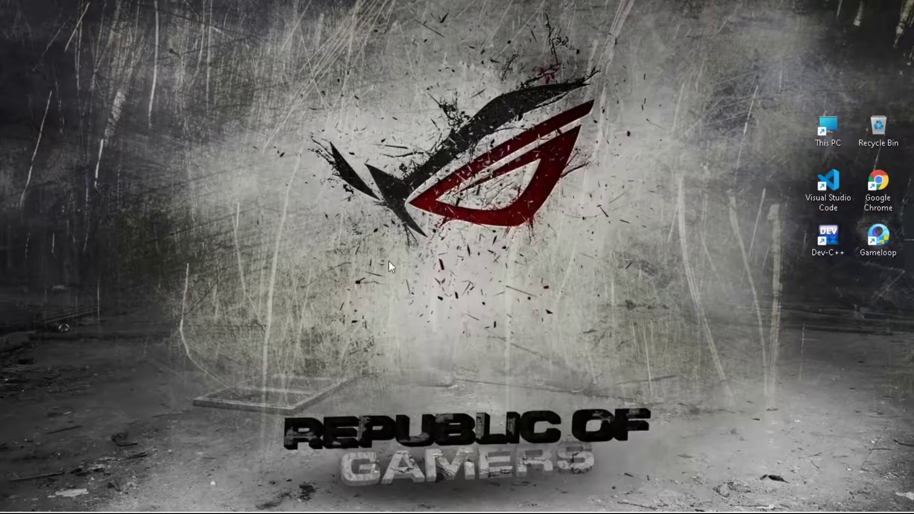
{"action": "left_click", "coordinate": [284, 502]}
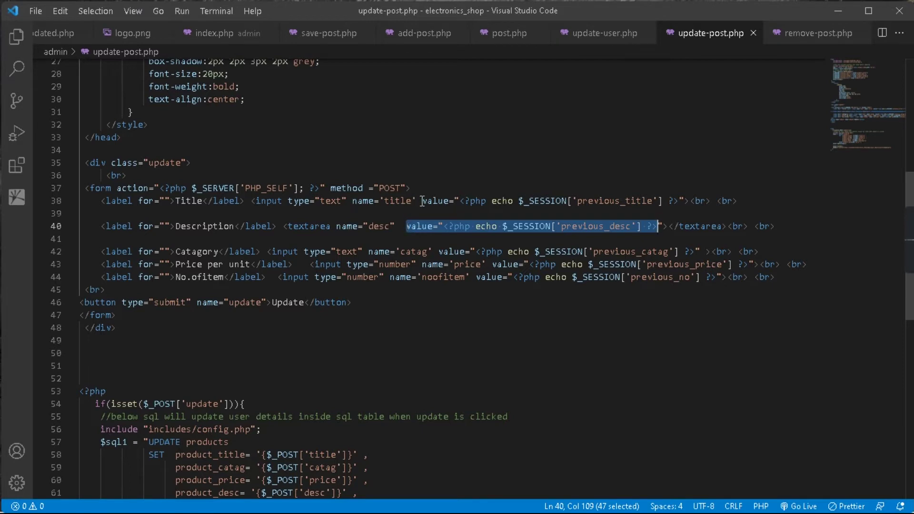
Delete value=" and cut the previous_desc PHP echo out of line 40's textarea tag
{"action": "left_click", "coordinate": [406, 226]}
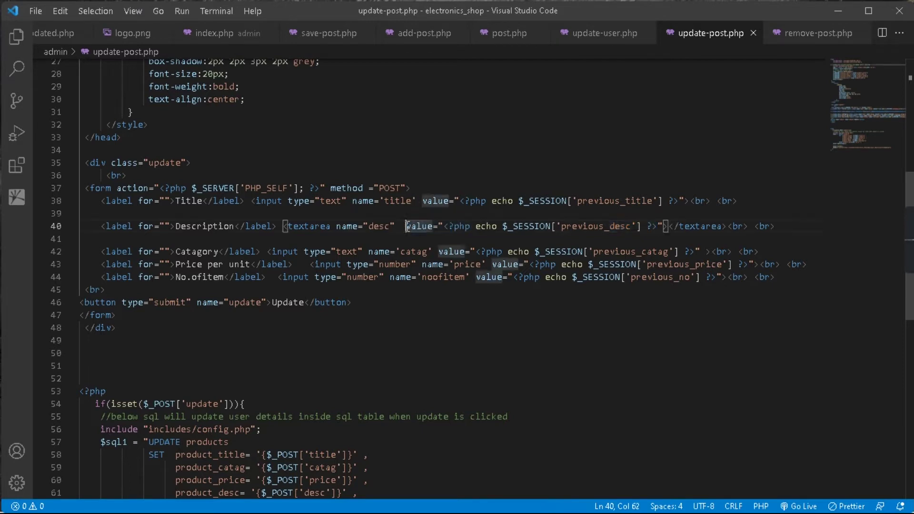
{"action": "left_click_drag", "start_coordinate": [407, 227], "coordinate": [448, 226]}
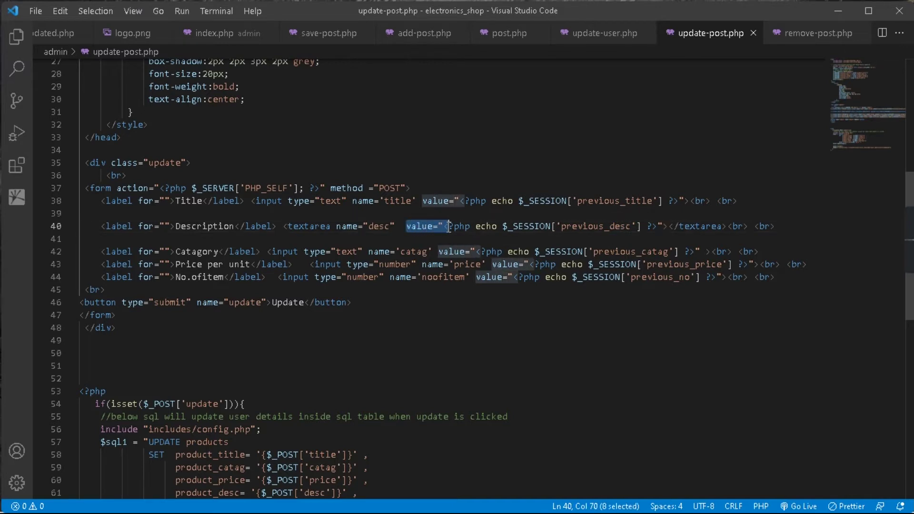
{"action": "key", "text": "BackSpace"}
{"action": "left_click", "coordinate": [625, 227]}
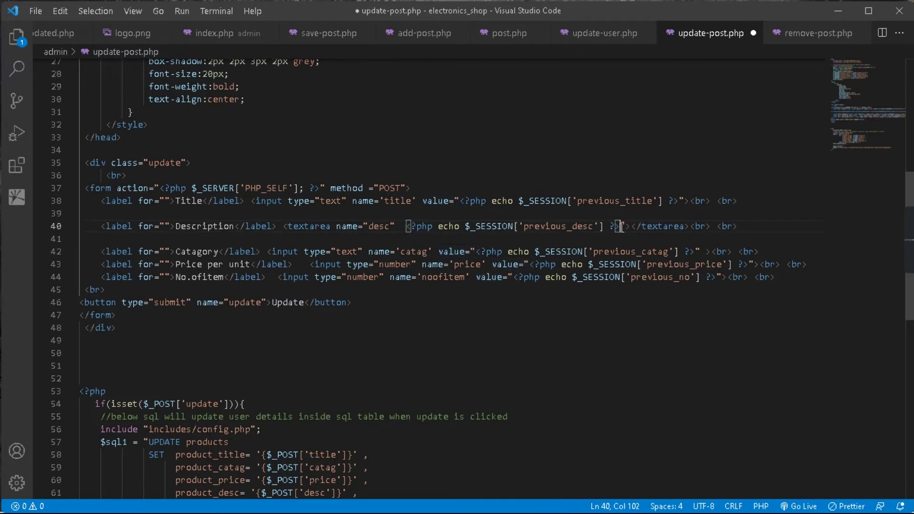
{"action": "left_click_drag", "start_coordinate": [400, 226], "coordinate": [626, 227]}
{"action": "right_click", "coordinate": [575, 229]}
{"action": "left_click", "coordinate": [607, 291]}
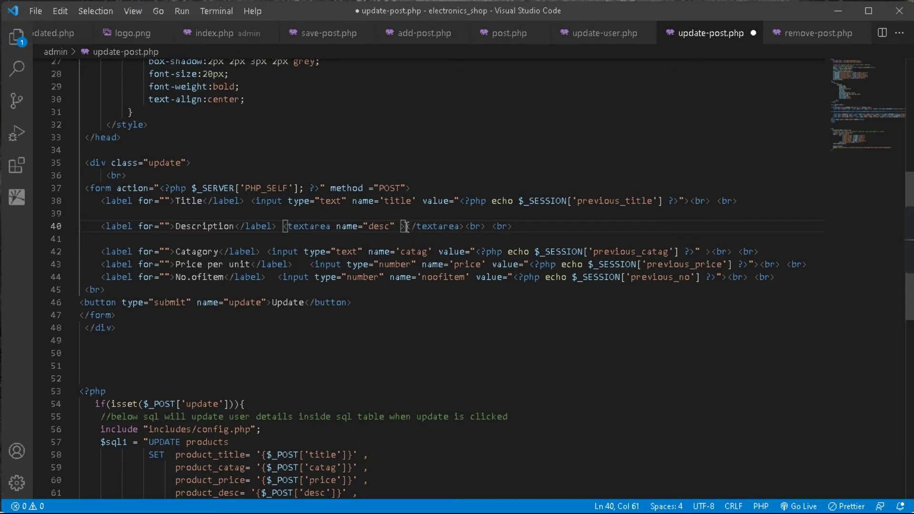
Paste the previous_desc PHP echo just before </textarea> on line 40 and save update-post.php
{"action": "left_click", "coordinate": [407, 226]}
{"action": "key", "text": "Left"}
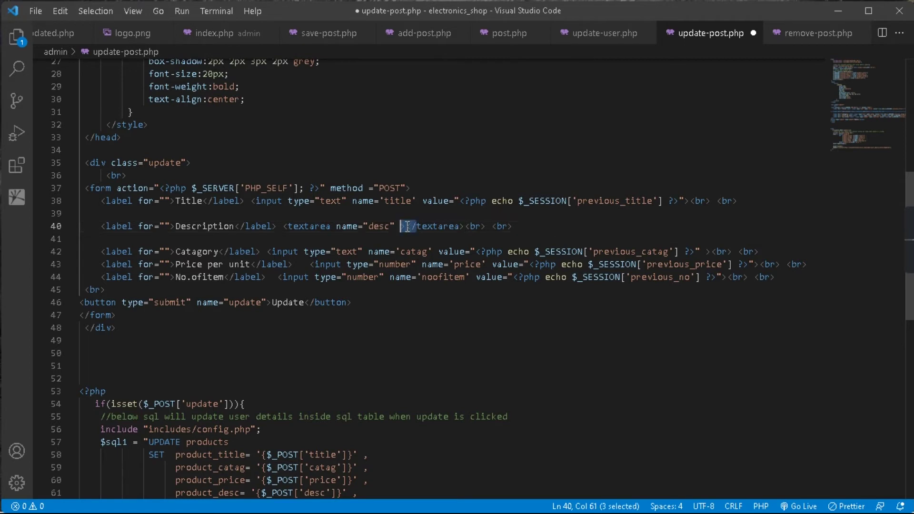
{"action": "key", "text": "Right"}
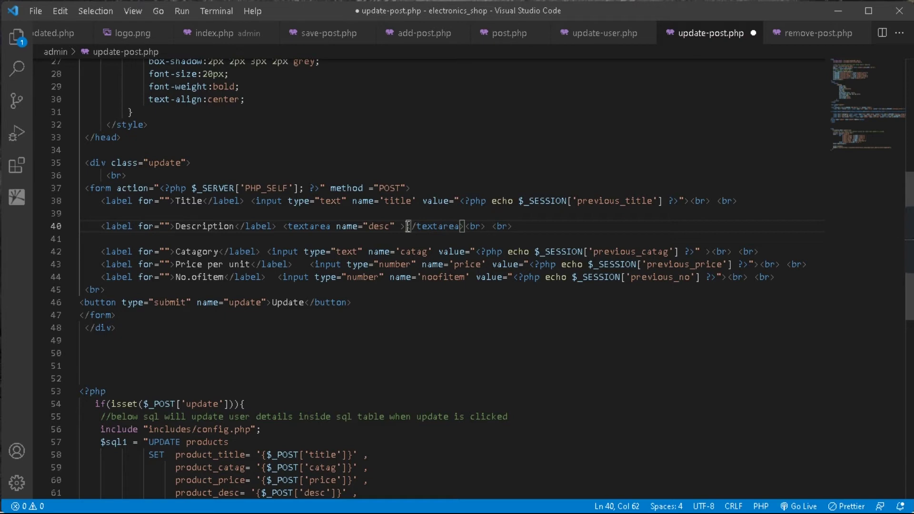
{"action": "right_click", "coordinate": [407, 227]}
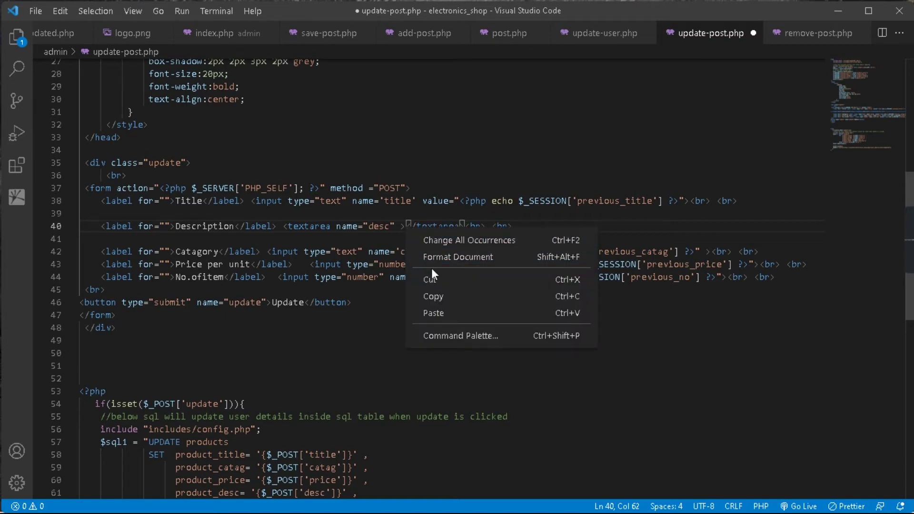
{"action": "left_click", "coordinate": [437, 312]}
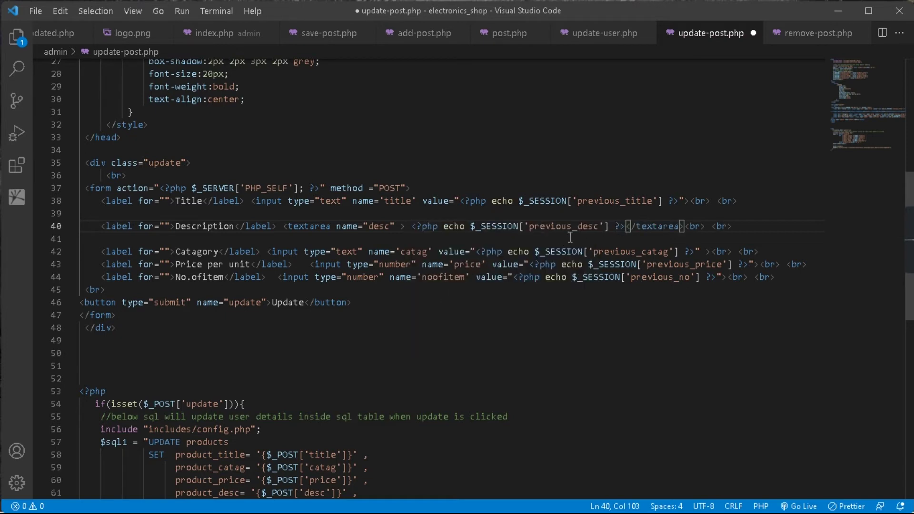
{"action": "mouse_move", "coordinate": [408, 225]}
{"action": "left_mouse_down"}
{"action": "mouse_move", "coordinate": [484, 233]}
{"action": "mouse_move", "coordinate": [620, 226]}
{"action": "left_mouse_up"}
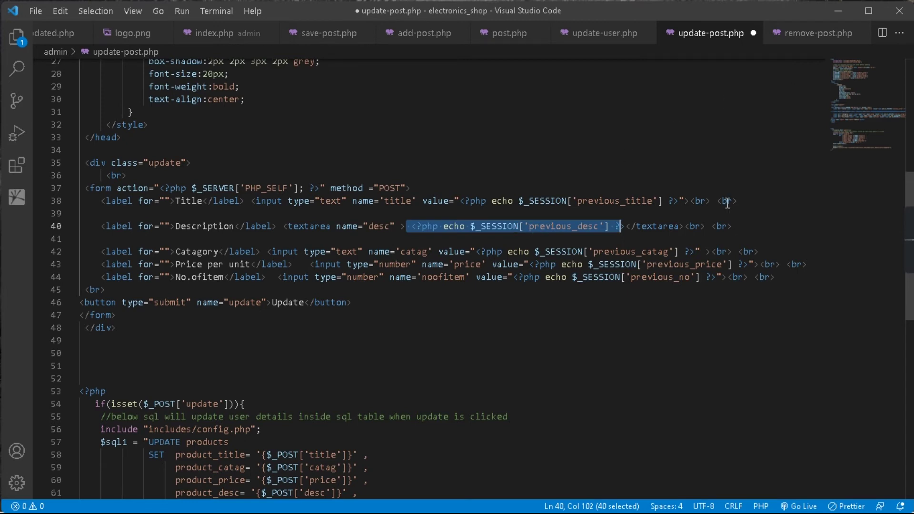
{"action": "key", "text": "ctrl+s"}
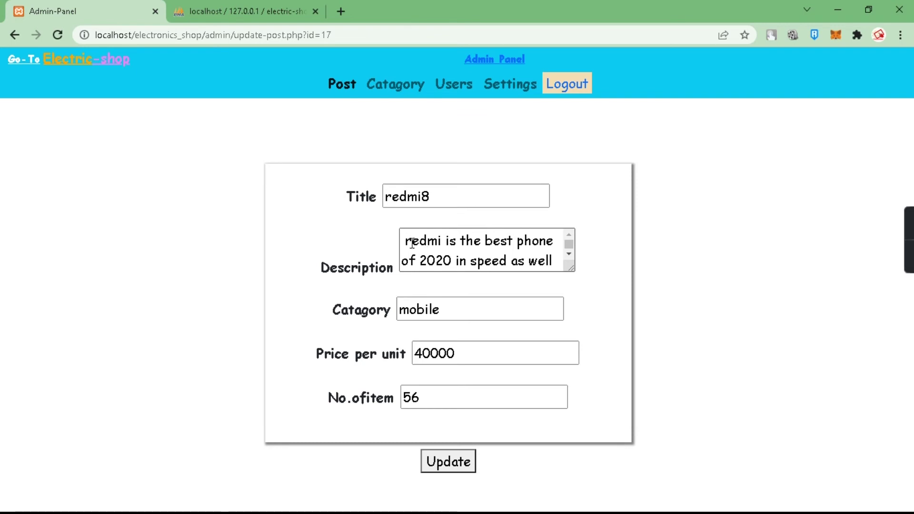
Highlight the redmi description now filling the Description box, then go to phpMyAdmin's products table
{"action": "left_click_drag", "start_coordinate": [402, 241], "coordinate": [555, 265]}
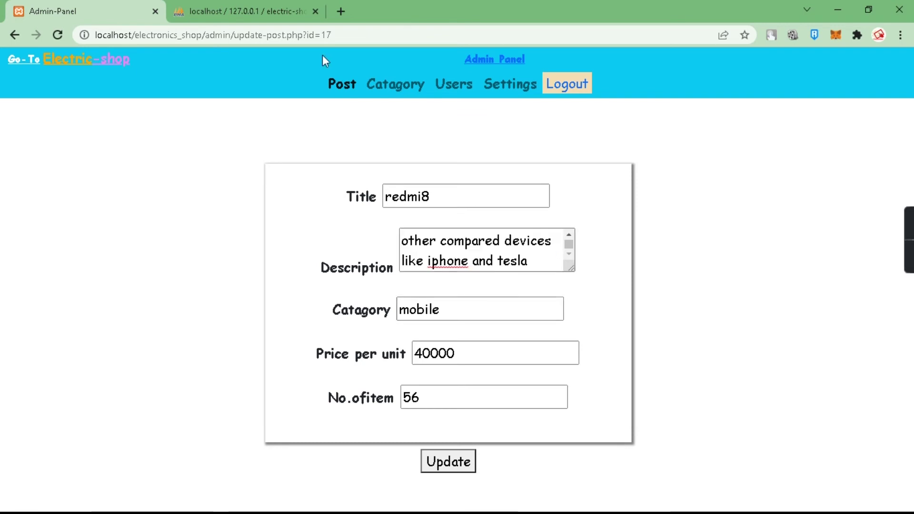
{"action": "left_click", "coordinate": [246, 11]}
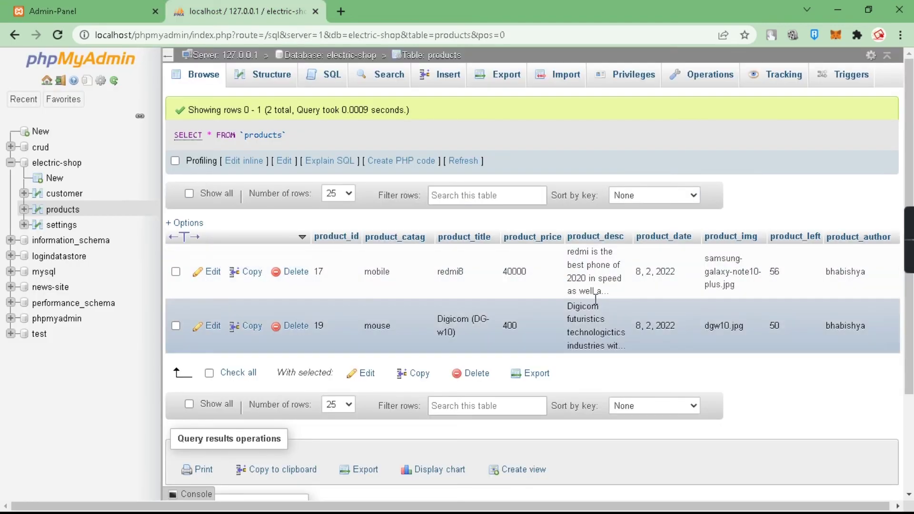